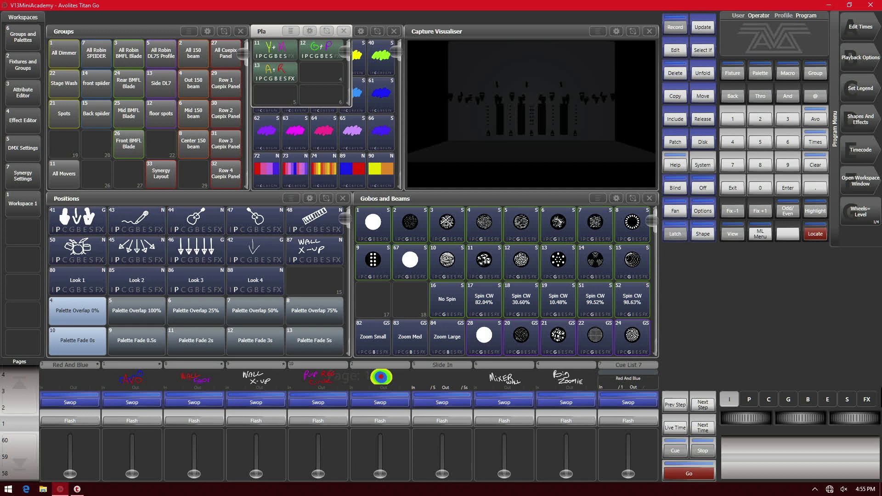
# - Lock the console with a password, then unlock it again
pyautogui.click(817, 122)
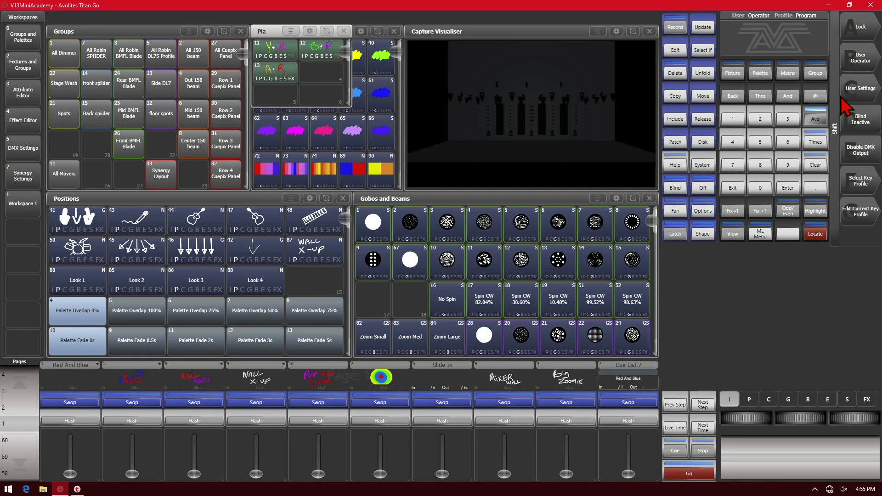
pyautogui.click(866, 33)
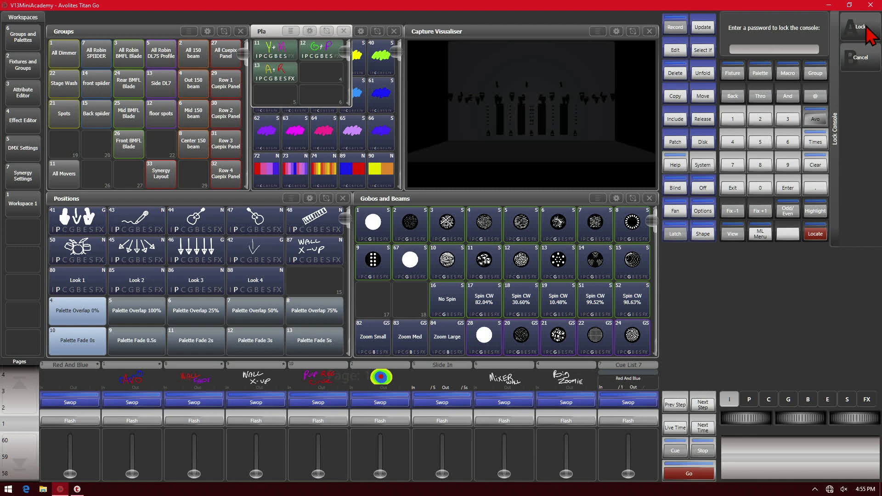
pyautogui.write('1234')
pyautogui.click(865, 35)
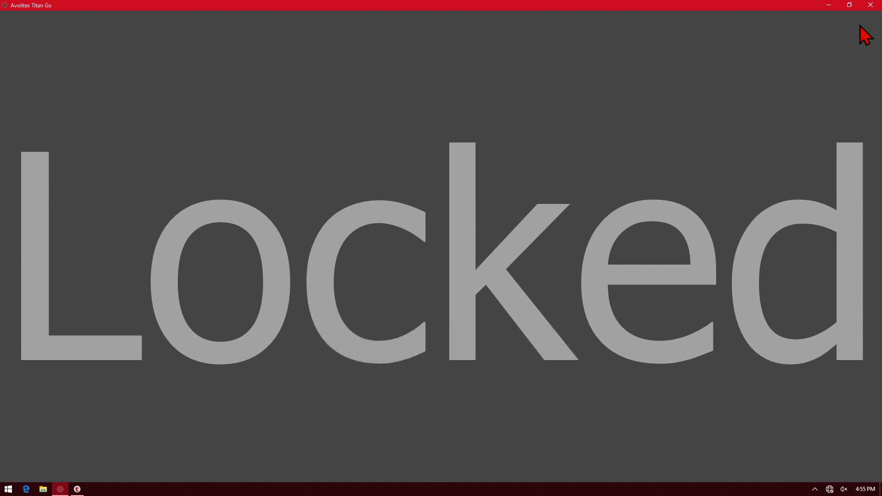
pyautogui.write('*')
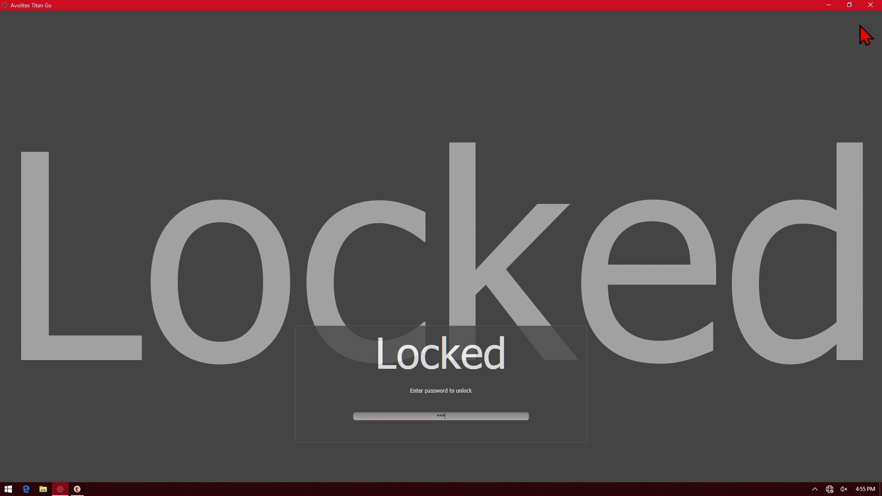
pyautogui.press('Return')
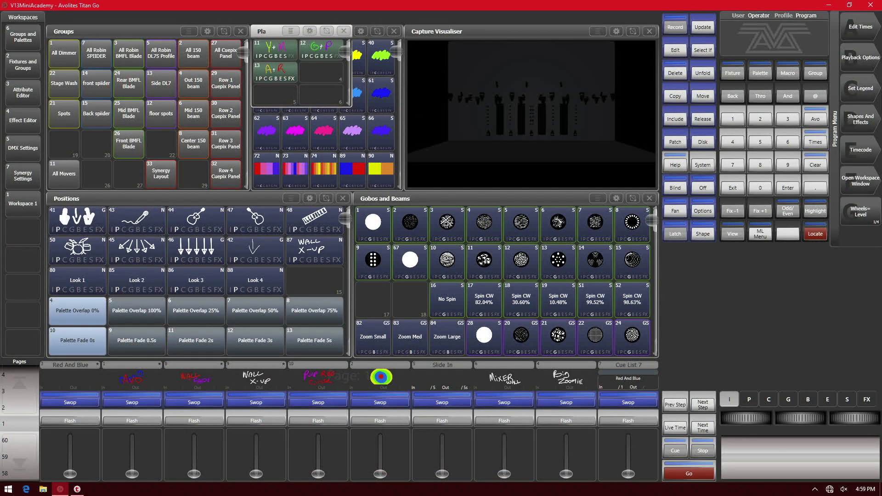
# - Open the Operator's User Settings and start setting the Lock Screen Background
pyautogui.click(813, 120)
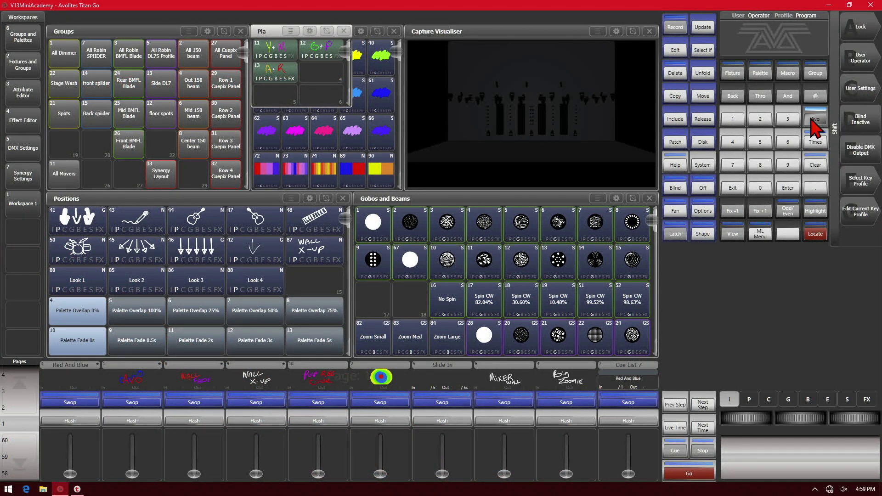
pyautogui.click(866, 94)
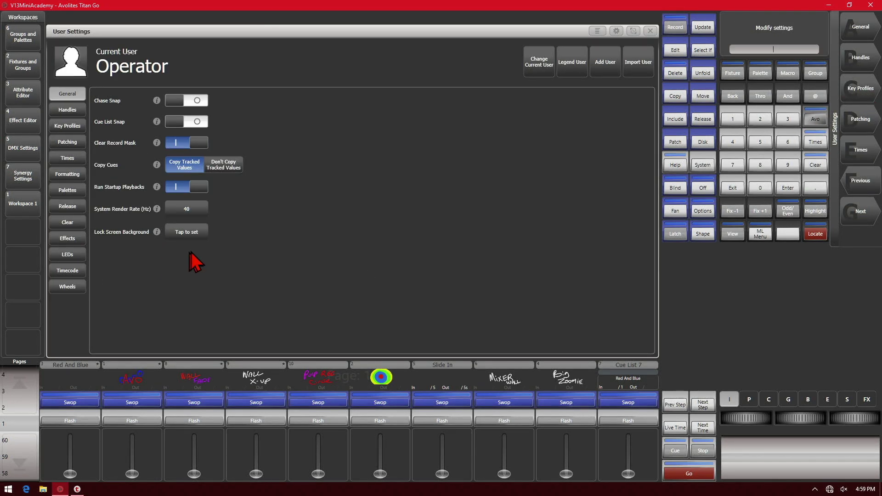
pyautogui.click(197, 233)
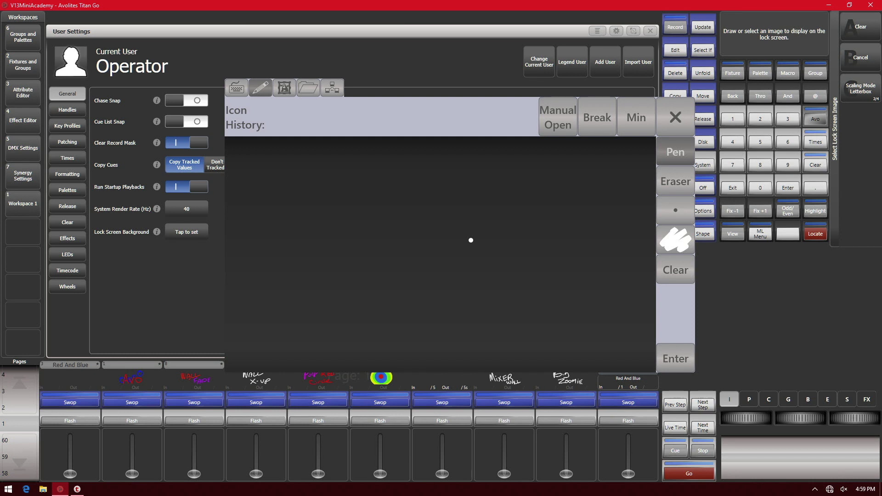
# - Hand-draw 'HELLO' with the pen and confirm it as the lock screen image
pyautogui.moveTo(286, 188); pyautogui.dragTo(315, 320)
pyautogui.moveTo(306, 267); pyautogui.dragTo(351, 241)
pyautogui.moveTo(338, 166)
pyautogui.mouseDown()
pyautogui.moveTo(340, 230)
pyautogui.moveTo(363, 290)
pyautogui.mouseUp()
pyautogui.moveTo(393, 211); pyautogui.dragTo(398, 287)
pyautogui.moveTo(405, 192); pyautogui.dragTo(434, 183)
pyautogui.moveTo(404, 217); pyautogui.dragTo(435, 215)
pyautogui.moveTo(407, 271); pyautogui.dragTo(441, 275)
pyautogui.moveTo(463, 184); pyautogui.dragTo(475, 250)
pyautogui.moveTo(499, 182); pyautogui.dragTo(514, 248)
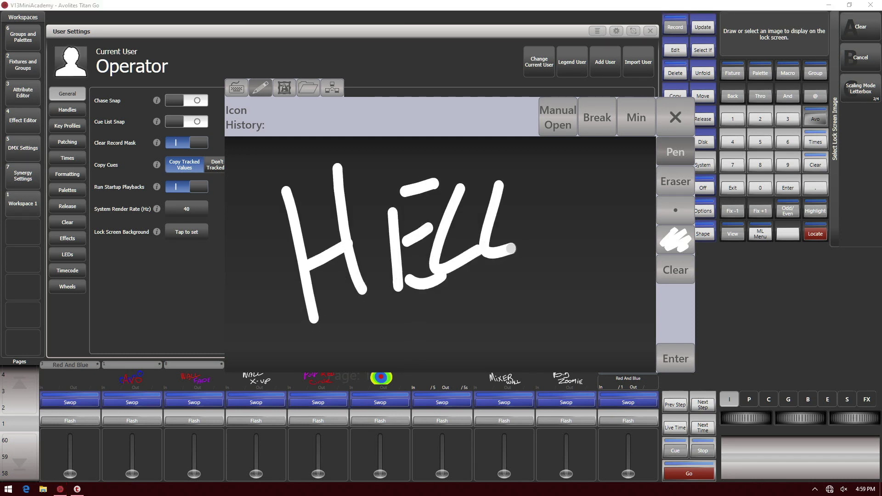
pyautogui.moveTo(573, 195); pyautogui.dragTo(555, 188)
pyautogui.click(675, 359)
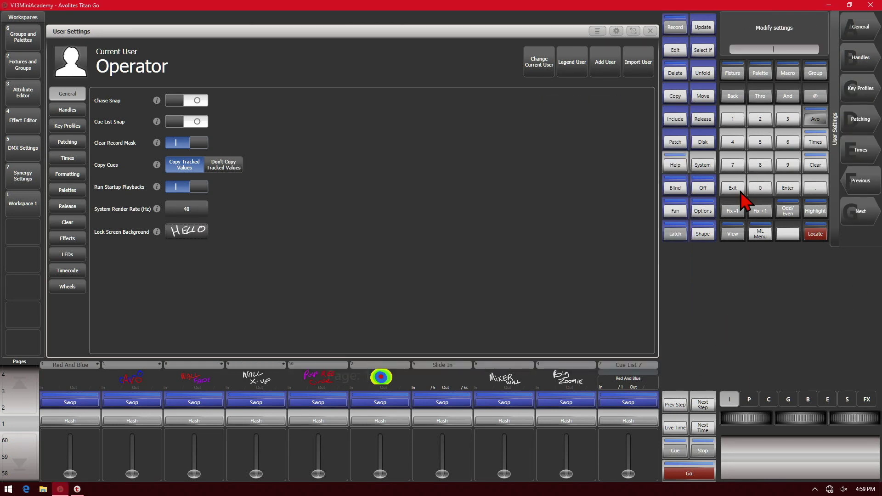
# - Close User Settings, lock the console with a password to preview HELLO, then unlock
pyautogui.click(739, 189)
pyautogui.click(815, 119)
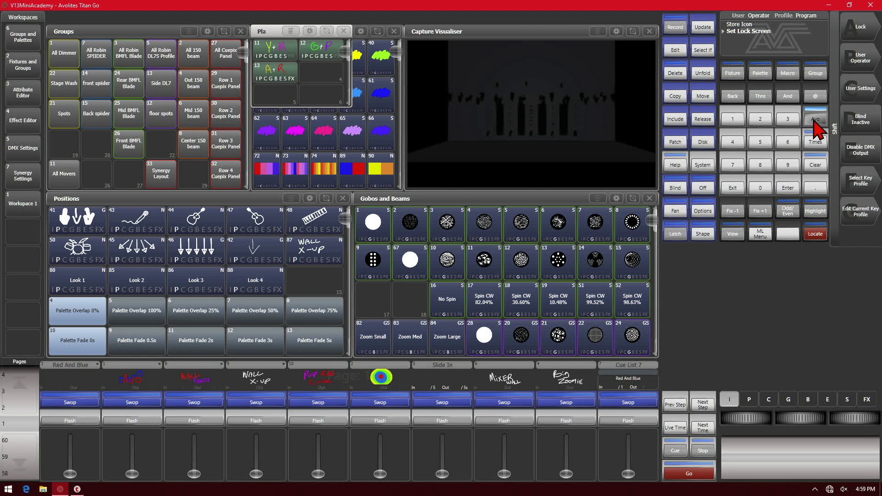
pyautogui.click(860, 29)
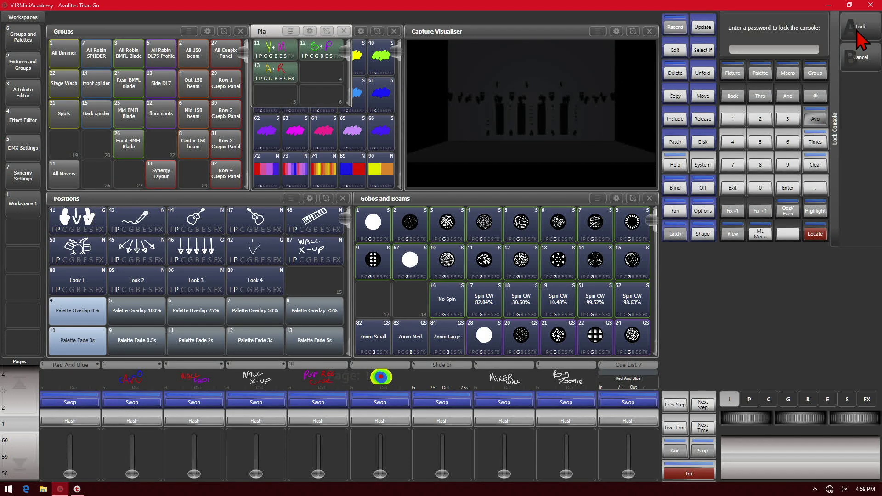
pyautogui.write('1234')
pyautogui.click(857, 33)
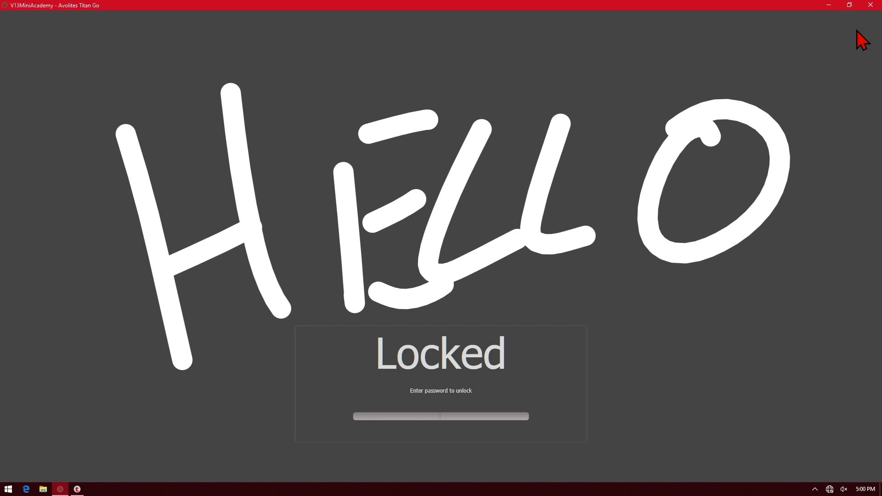
pyautogui.press('Return')
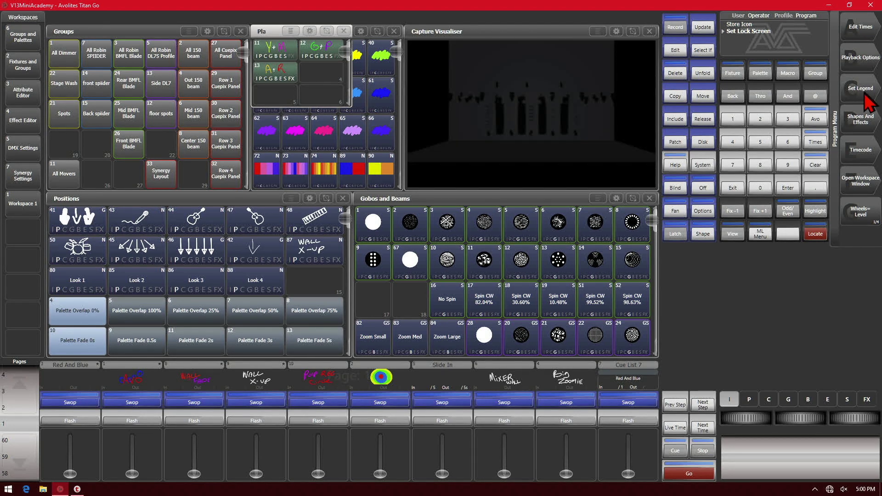
# - Set the Avo Mini Academy image from the 32GB USBC1 drive as lock screen background
pyautogui.click(816, 121)
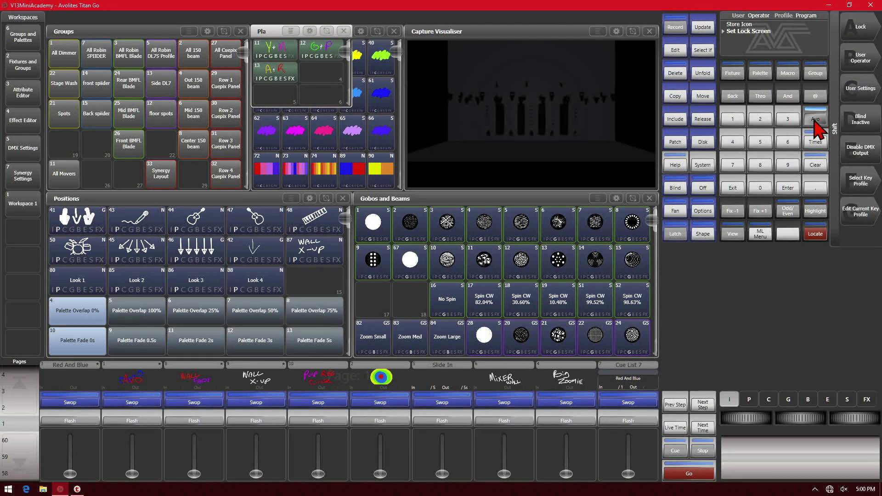
pyautogui.click(859, 92)
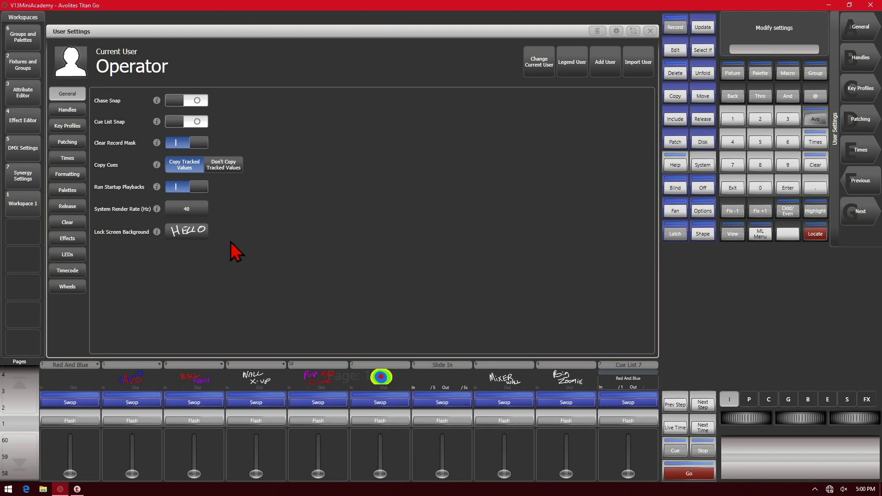
pyautogui.click(192, 235)
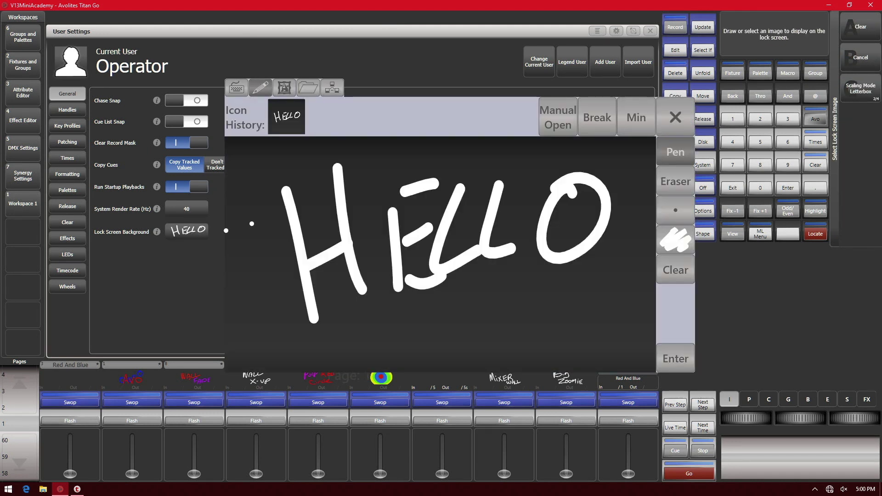
pyautogui.click(309, 89)
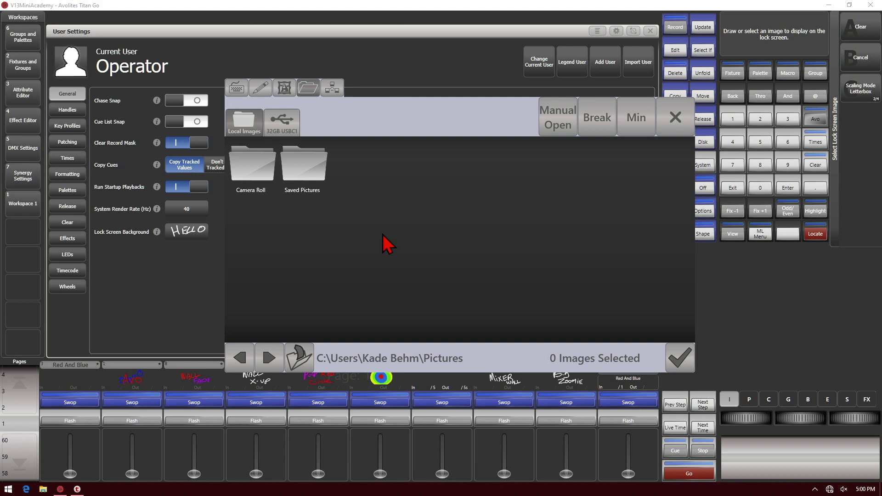
pyautogui.click(296, 131)
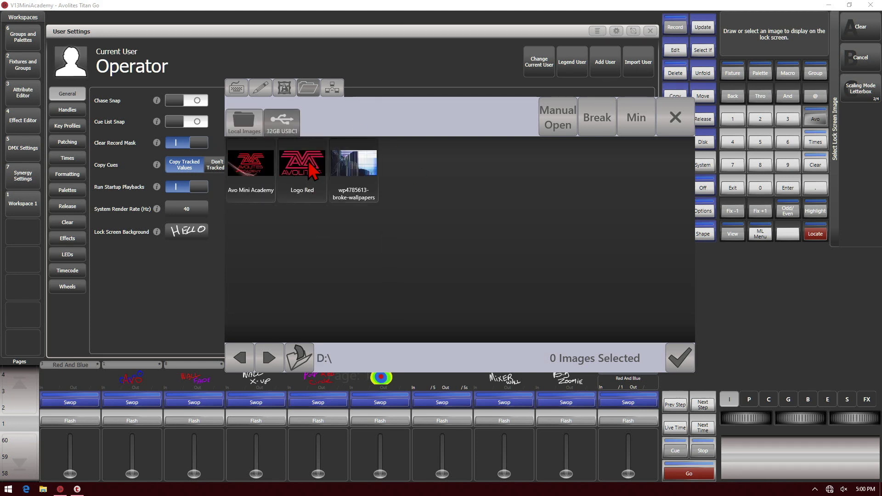
pyautogui.click(252, 175)
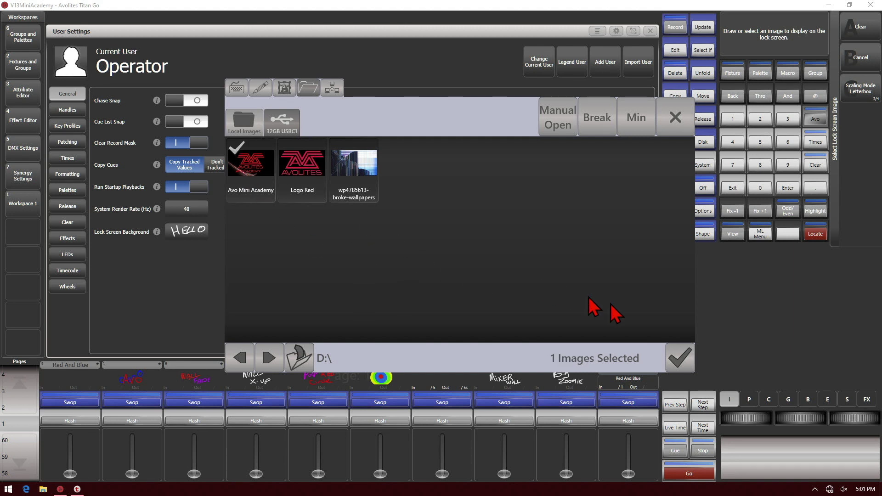
pyautogui.click(679, 365)
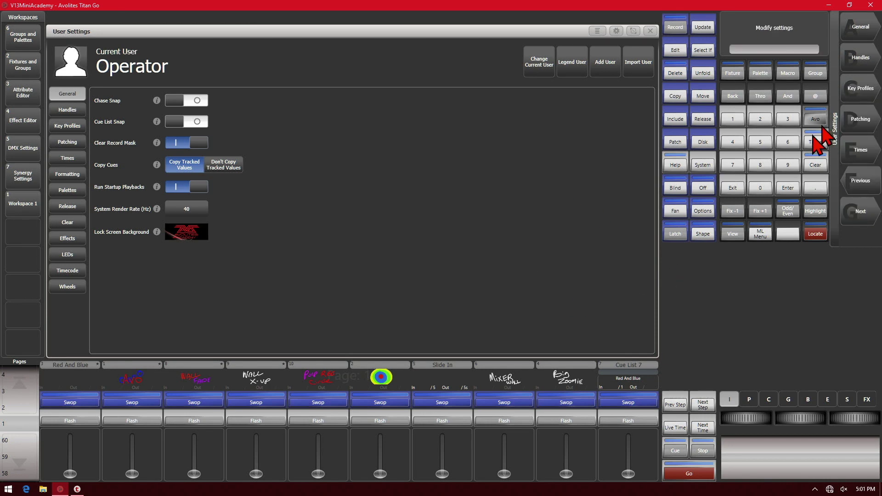
# - Close User Settings, lock the console to view the letterboxed logo, then unlock it
pyautogui.click(733, 191)
pyautogui.click(815, 120)
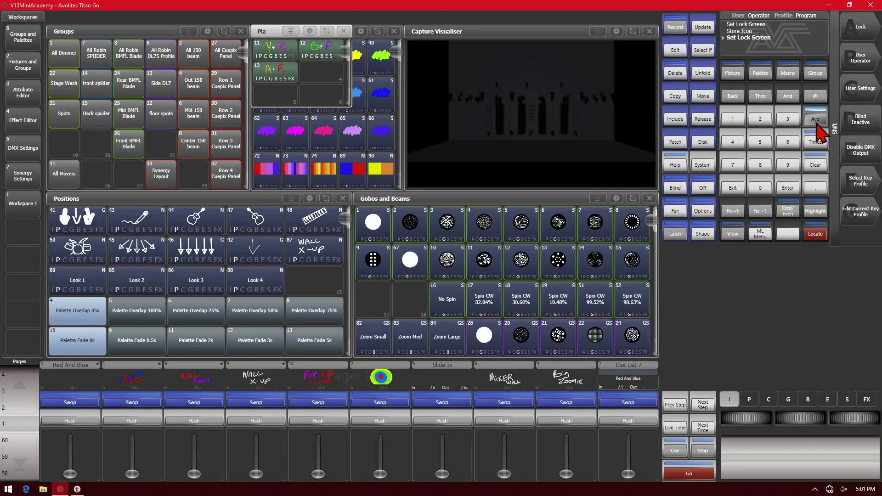
pyautogui.click(866, 31)
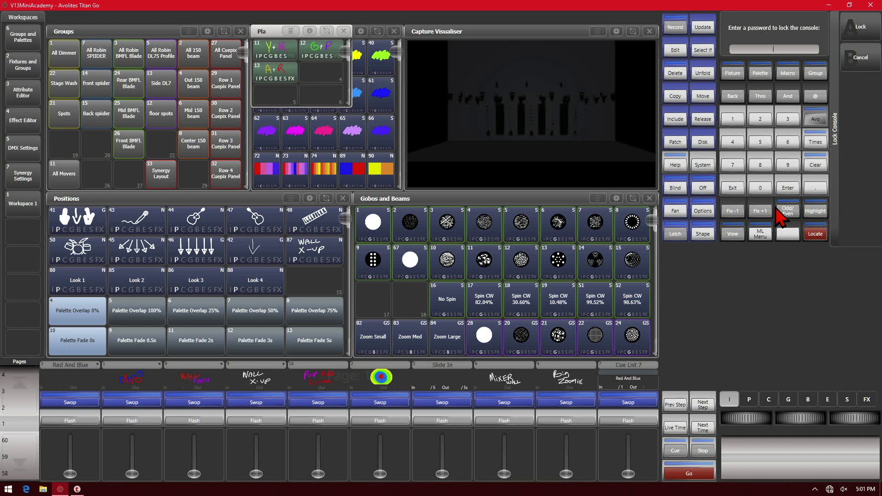
pyautogui.write('1234')
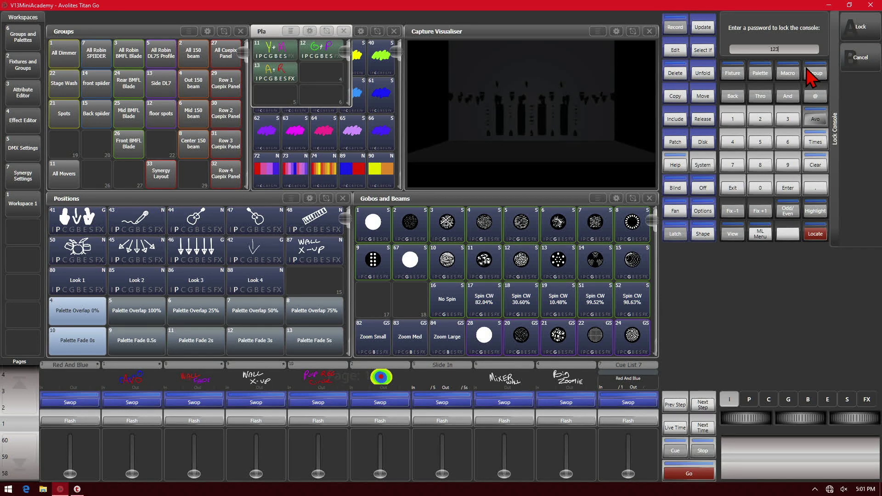
pyautogui.click(868, 28)
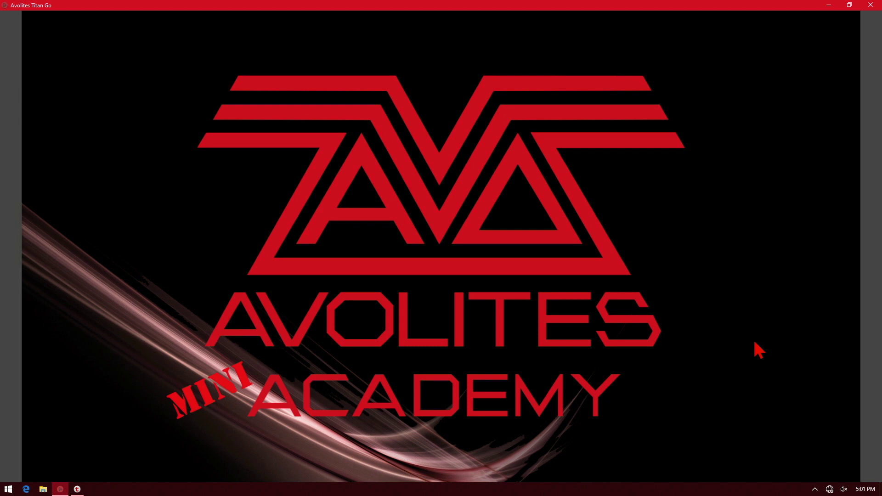
pyautogui.write('***')
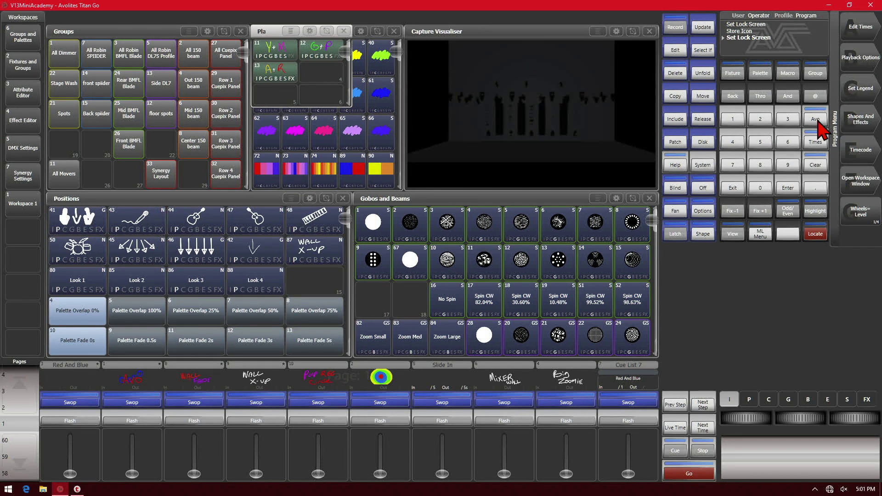
# - Import the wp4785613-broke-wallpapers image from the USB drive into the image library
pyautogui.press('shift')
pyautogui.click(862, 89)
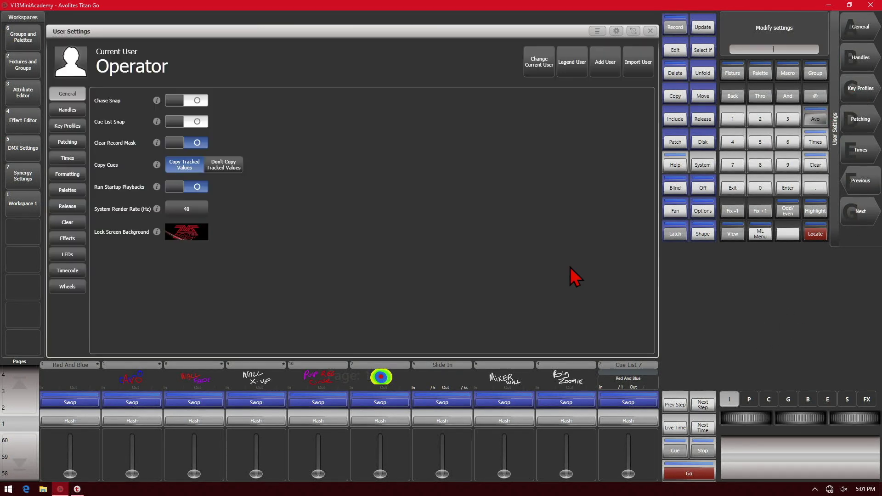
pyautogui.click(194, 238)
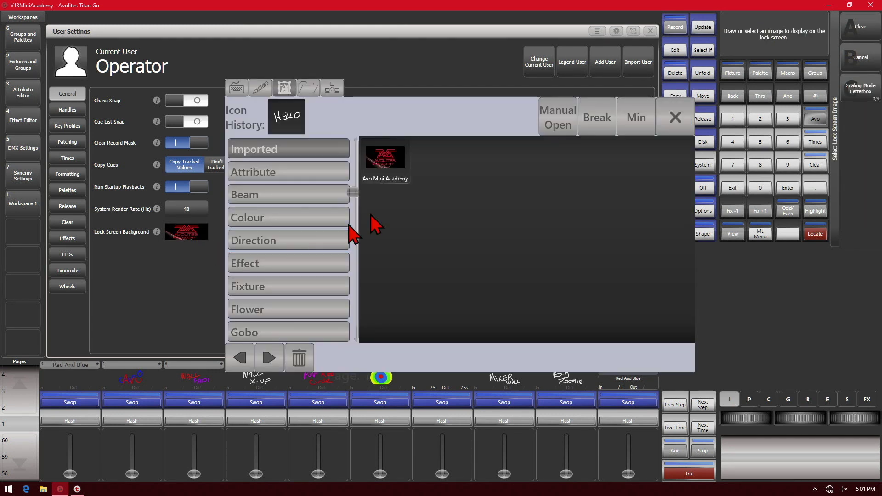
pyautogui.click(317, 89)
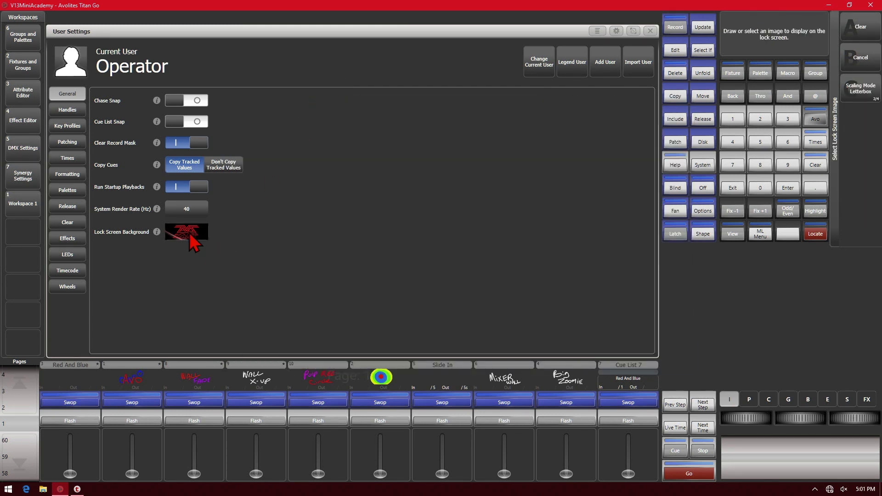
pyautogui.click(189, 232)
pyautogui.click(309, 90)
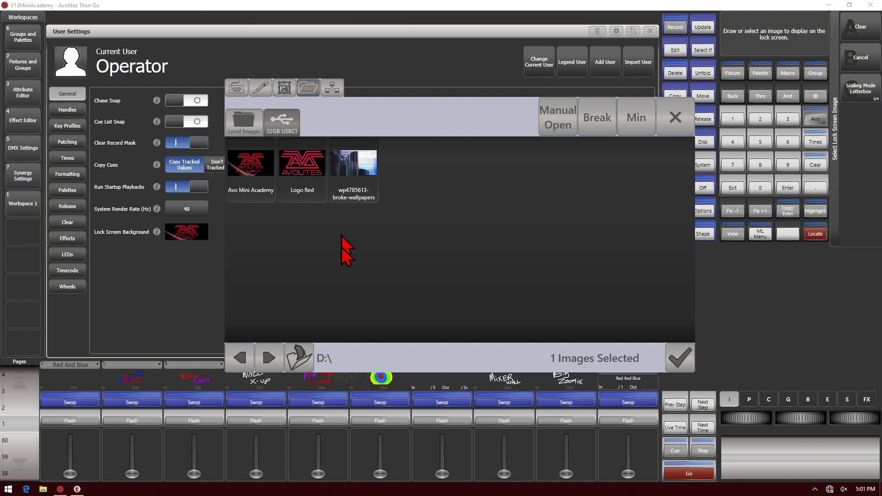
pyautogui.click(359, 178)
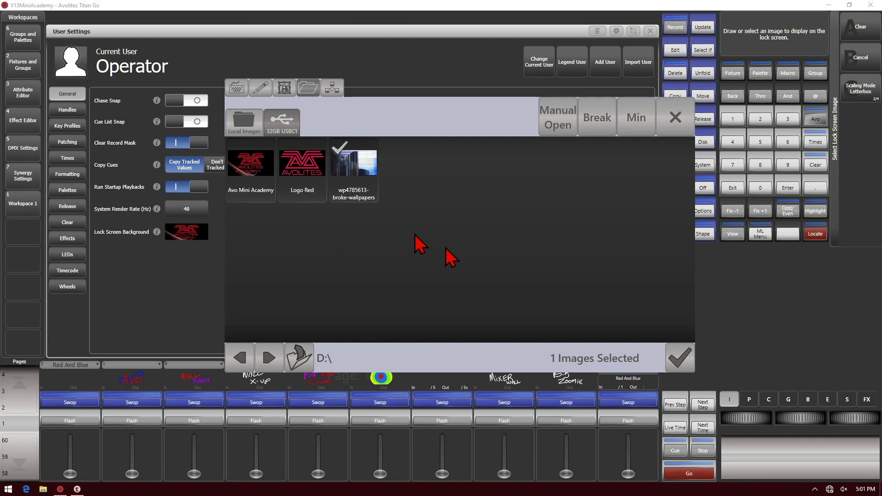
pyautogui.click(680, 365)
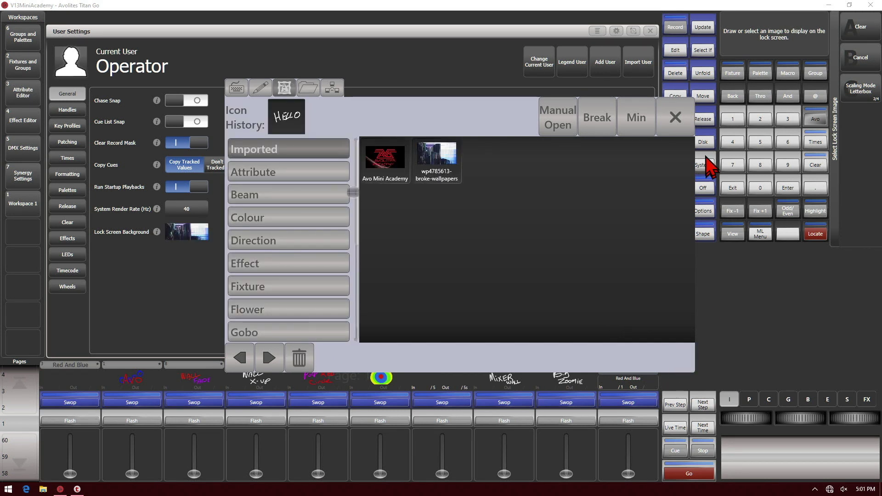
# - Apply the wallpaper as lock screen background and change scaling from Letterbox to Fill
pyautogui.click(675, 118)
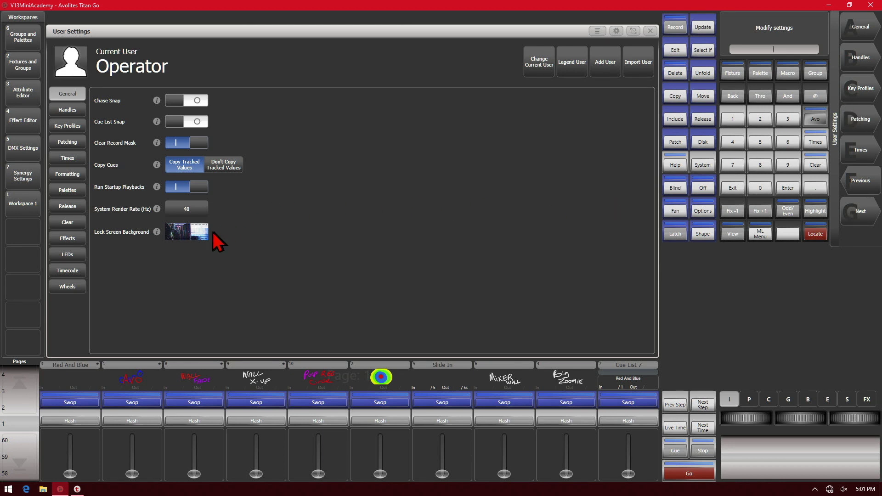
pyautogui.click(202, 232)
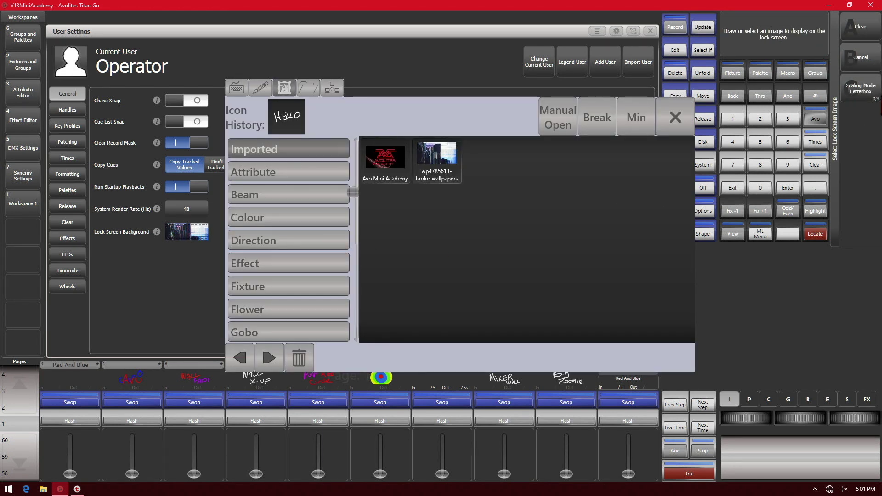
pyautogui.click(866, 99)
pyautogui.click(867, 101)
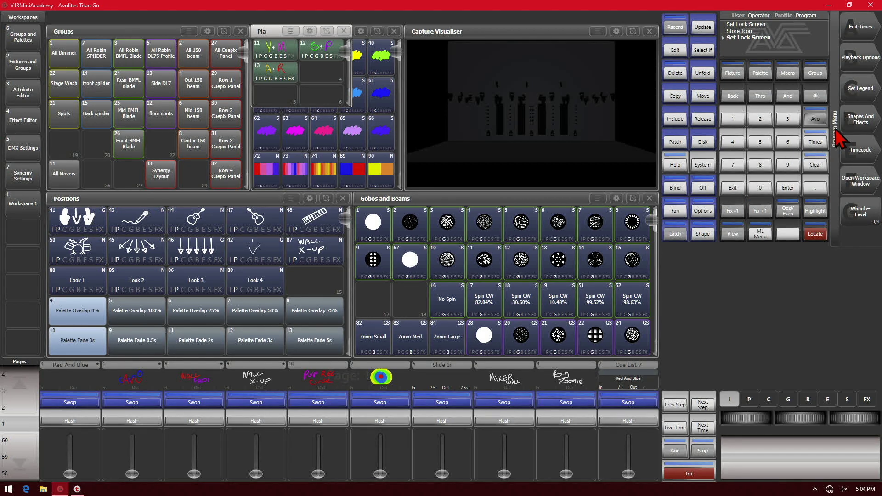
# - Switch the lock screen background back to Avo Mini Academy and close User Settings
pyautogui.click(818, 122)
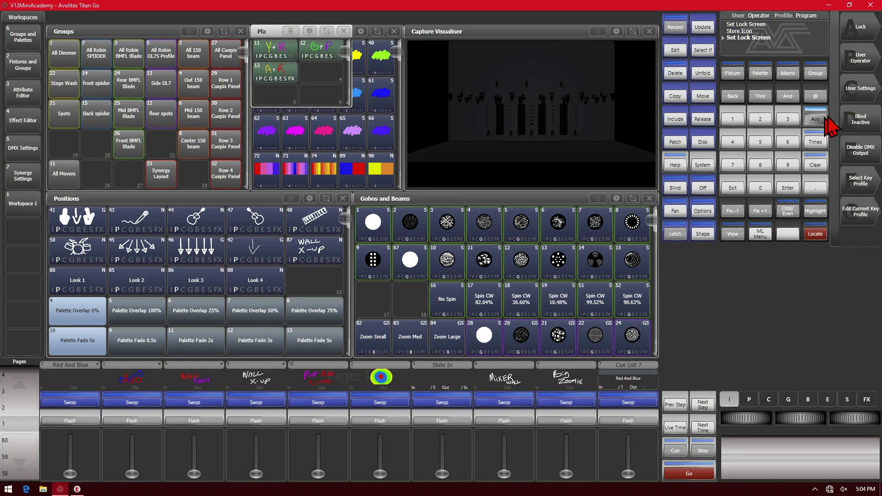
pyautogui.click(867, 100)
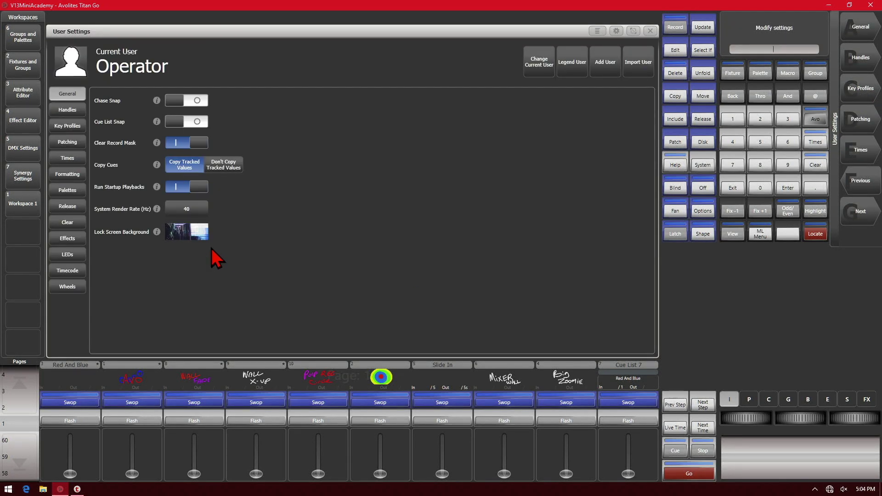
pyautogui.click(202, 231)
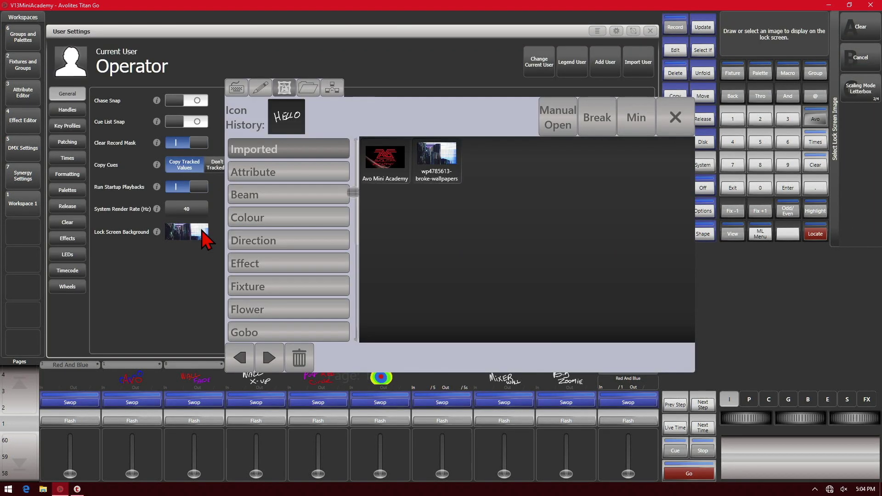
pyautogui.click(385, 162)
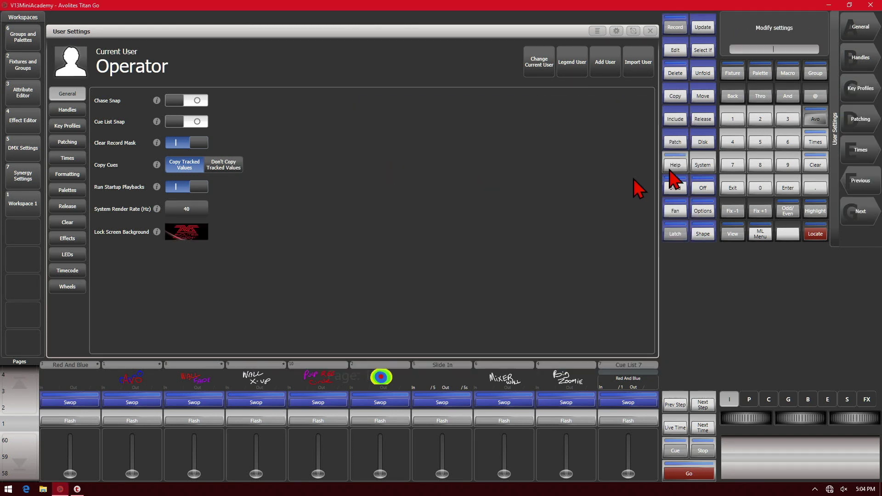
pyautogui.click(733, 188)
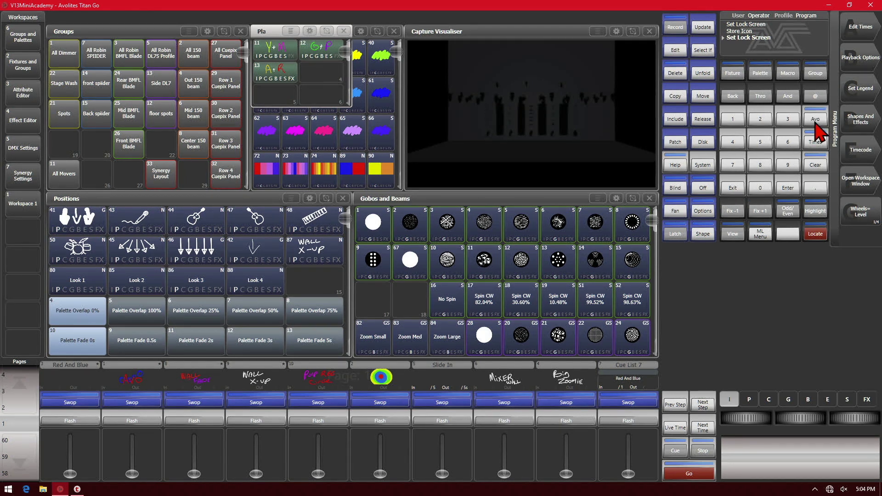
pyautogui.click(815, 124)
pyautogui.click(870, 28)
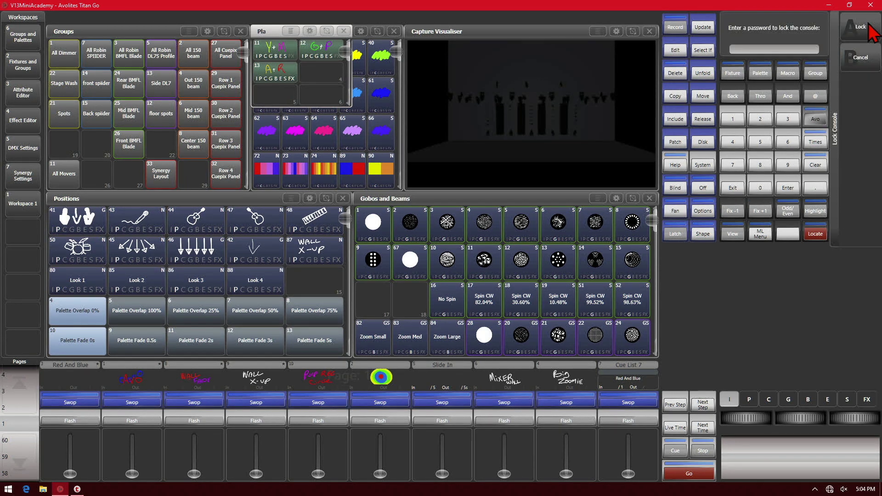
pyautogui.write('1234')
pyautogui.click(865, 29)
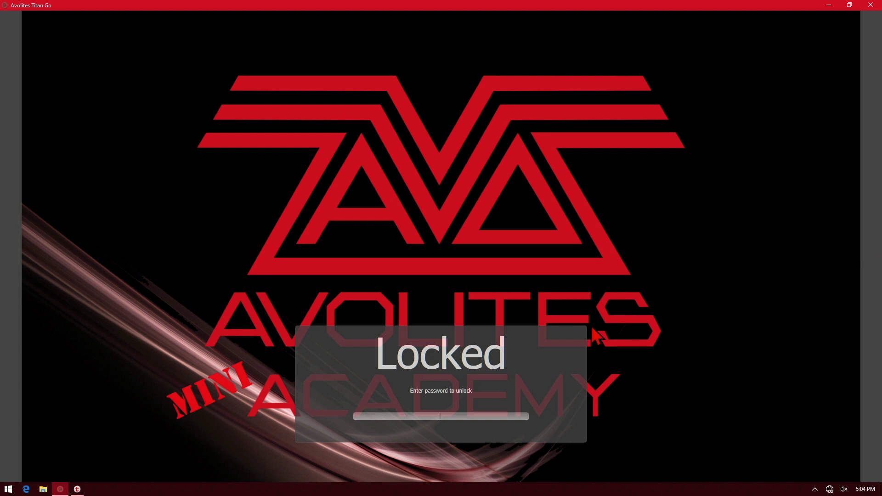
pyautogui.write('**')
pyautogui.press('Return')
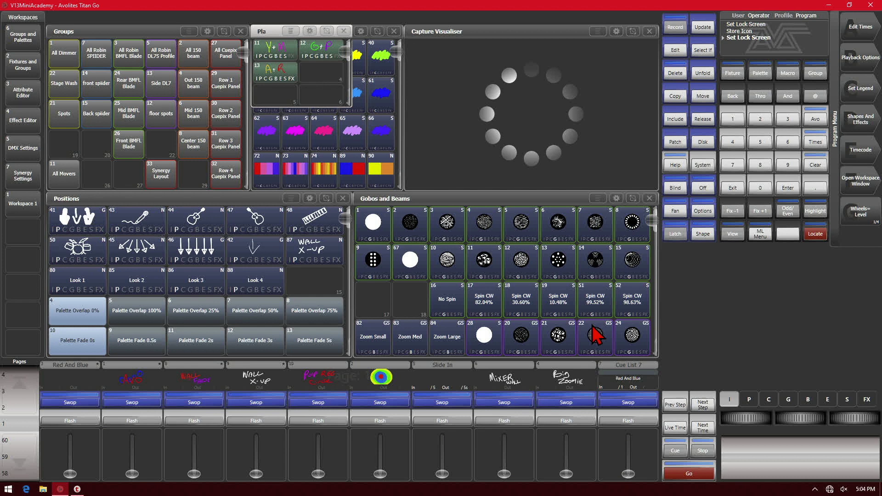
# - Set the Avo Mini Academy background scaling to Stretch and exit User Settings
pyautogui.click(815, 120)
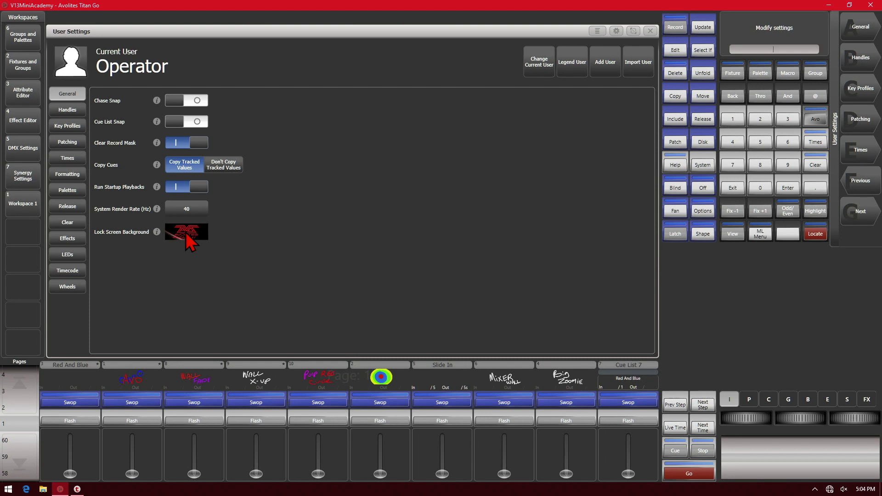
pyautogui.click(186, 238)
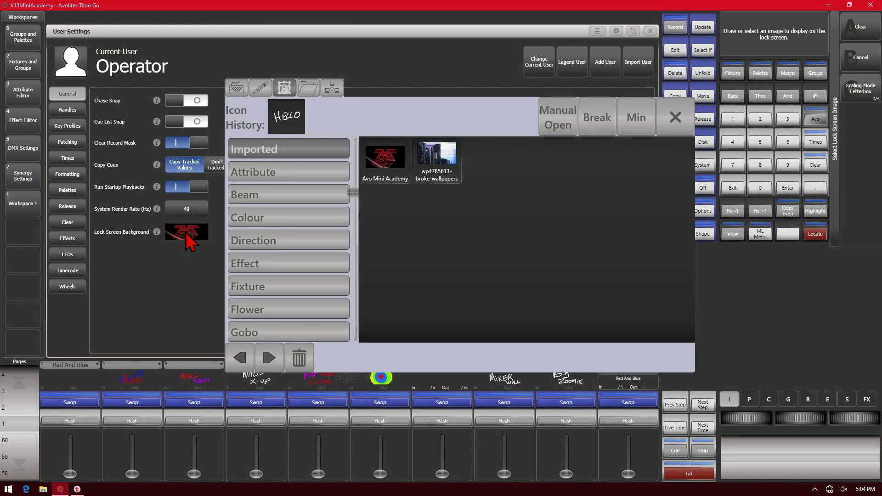
pyautogui.click(385, 159)
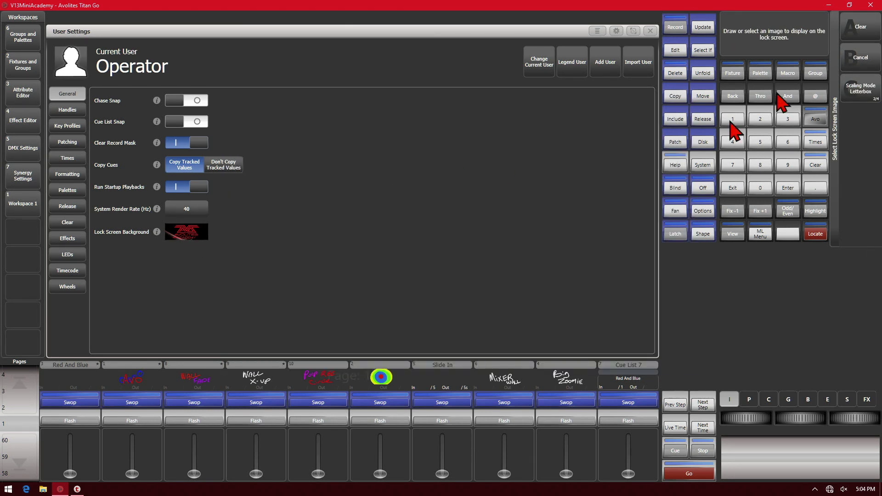
pyautogui.click(859, 98)
pyautogui.click(862, 100)
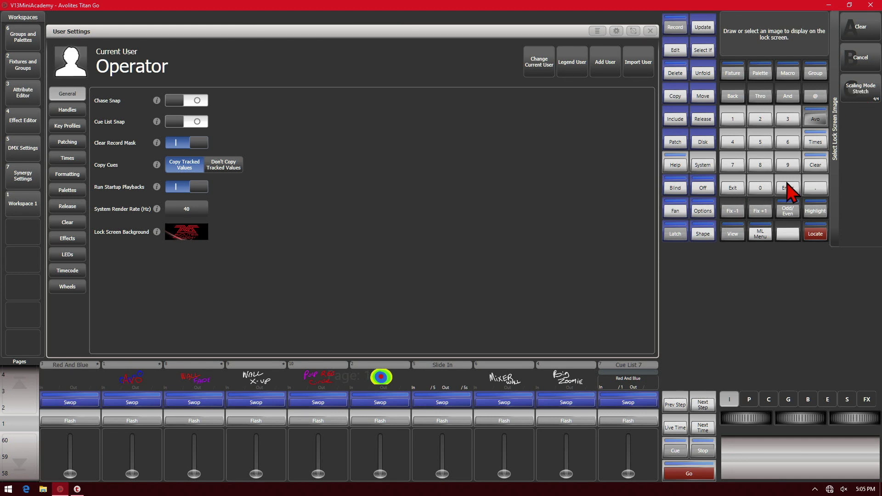
pyautogui.click(200, 238)
pyautogui.click(396, 174)
pyautogui.click(733, 188)
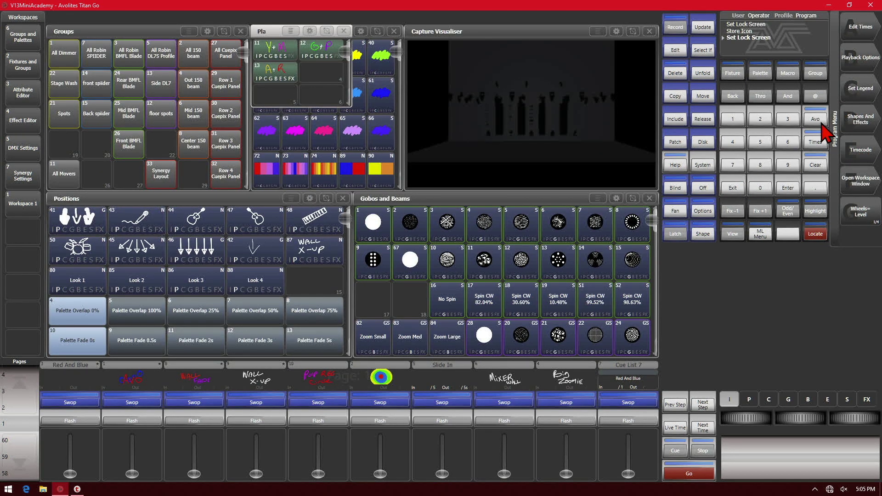
pyautogui.click(818, 121)
# - Lock the console with a password to view the stretched logo, then unlock it
pyautogui.click(861, 27)
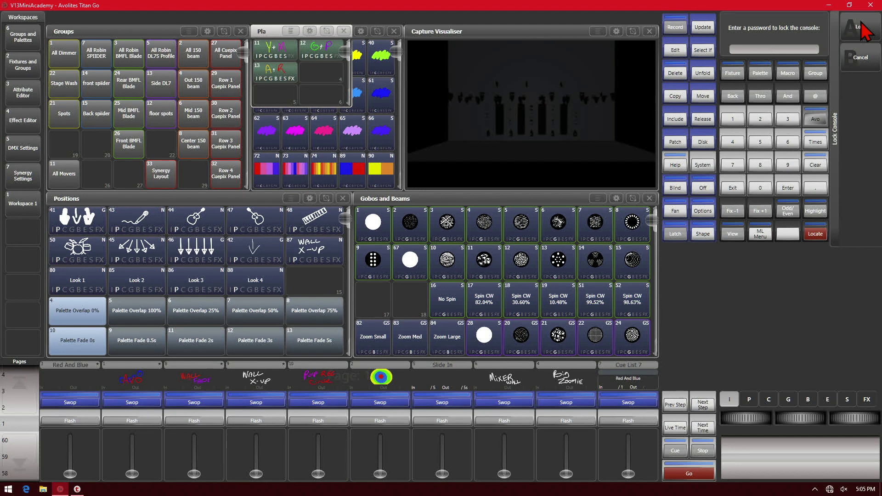
pyautogui.write('1234')
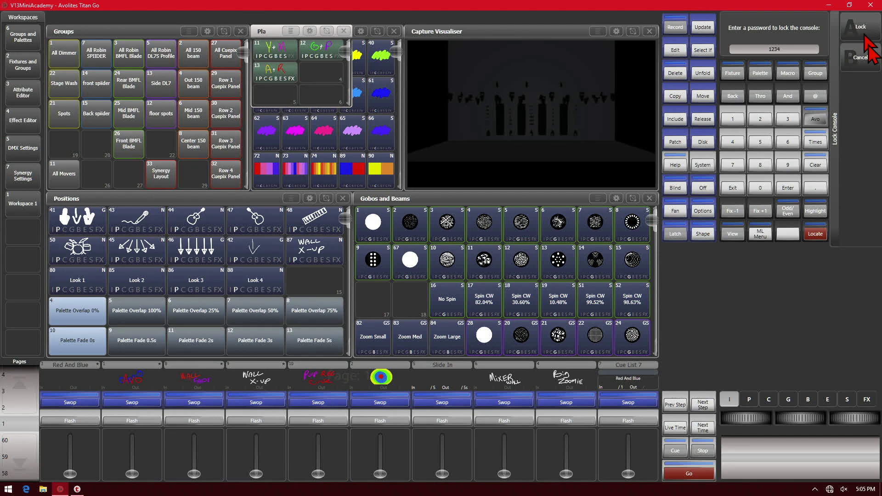
pyautogui.press('Return')
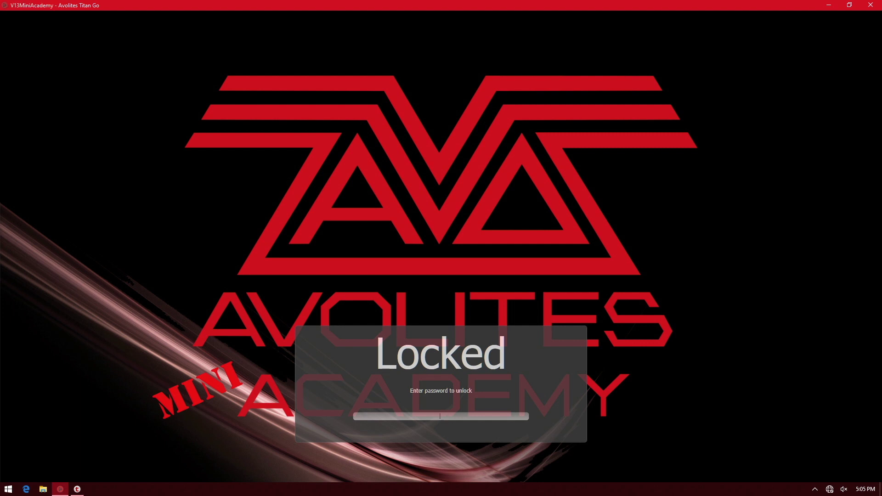
pyautogui.press('Return')
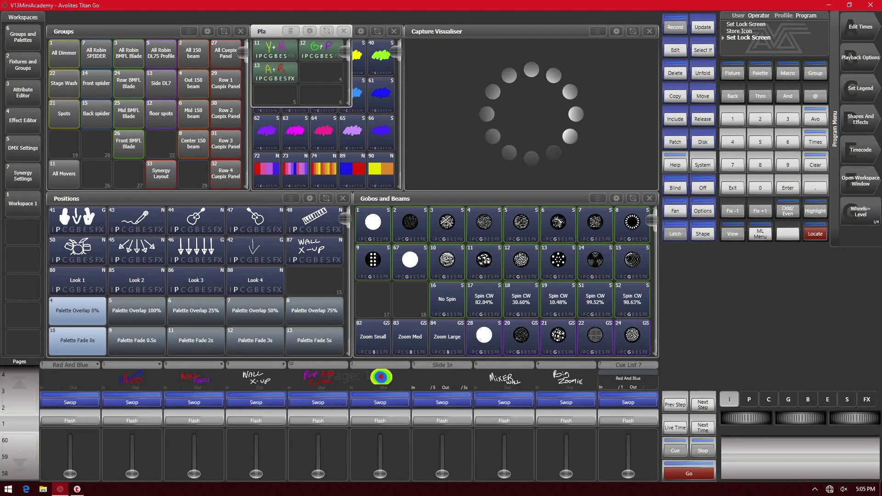
# - Cycle the Avo Mini Academy background scaling through None and Letterbox to Fill, then exit
pyautogui.click(815, 120)
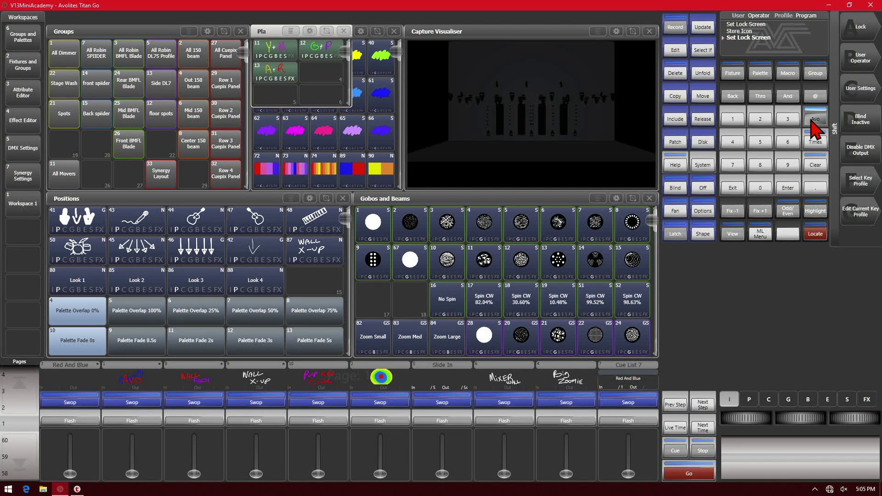
pyautogui.click(854, 101)
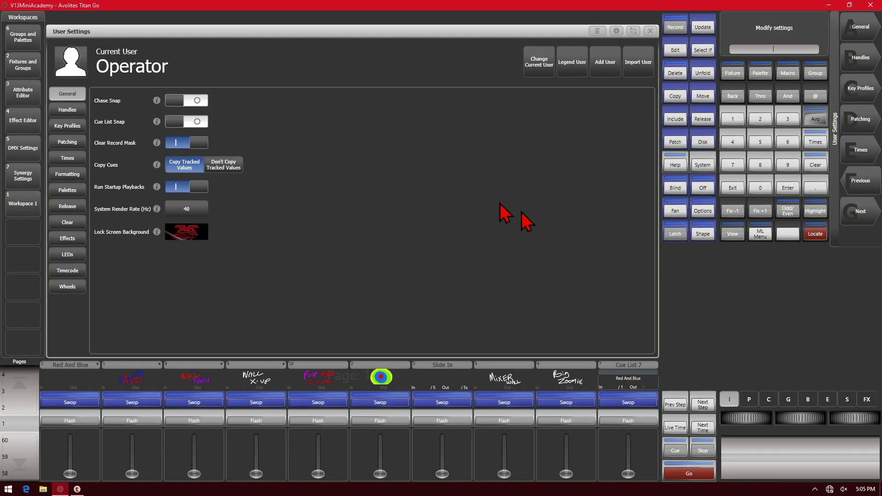
pyautogui.click(181, 231)
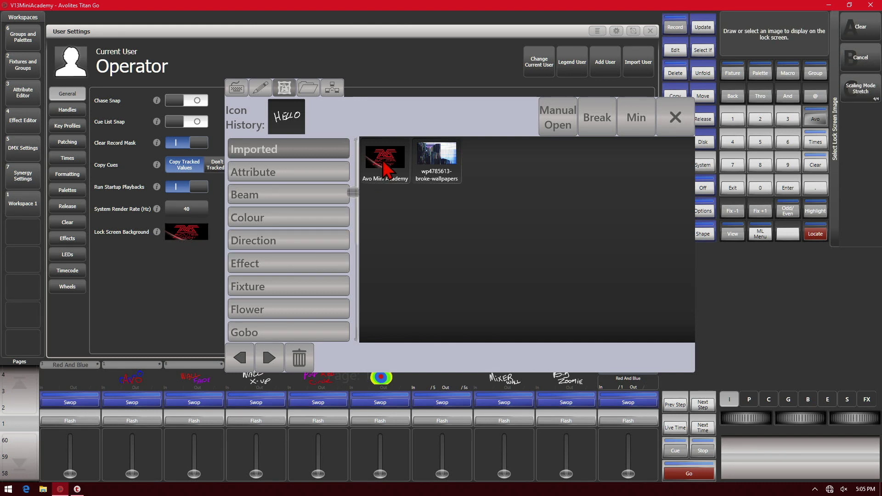
pyautogui.click(863, 95)
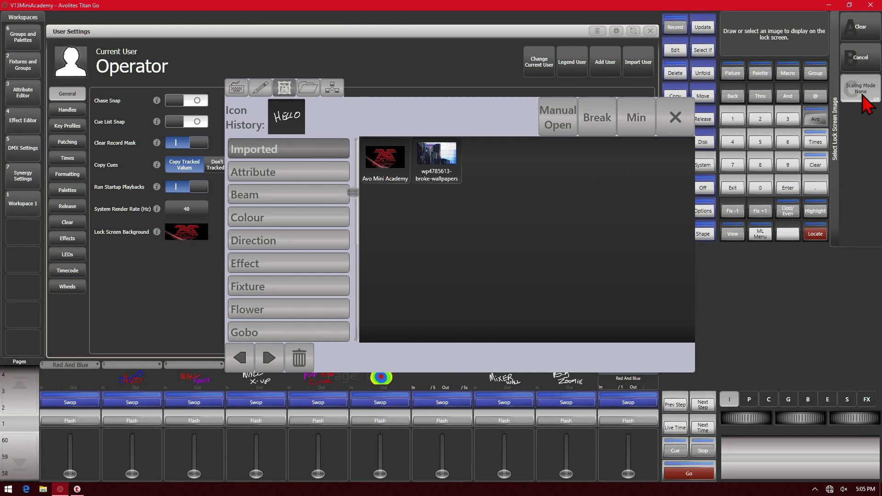
pyautogui.click(863, 96)
pyautogui.click(863, 96)
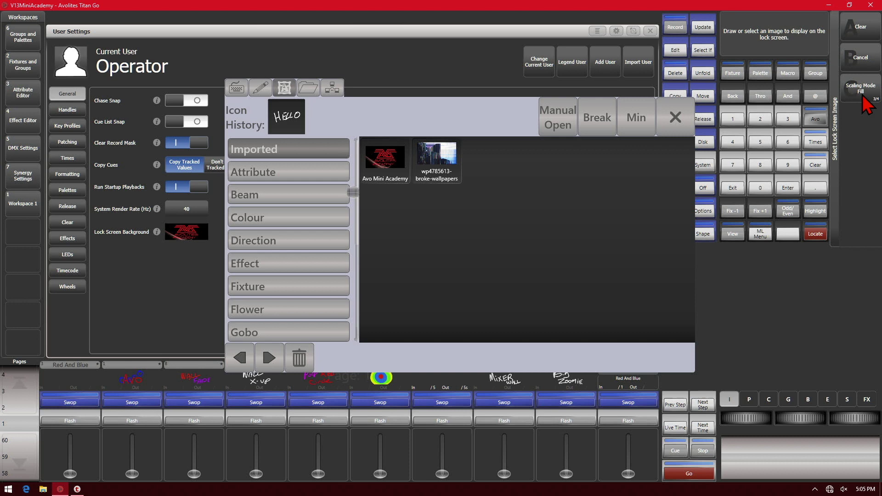
pyautogui.click(376, 169)
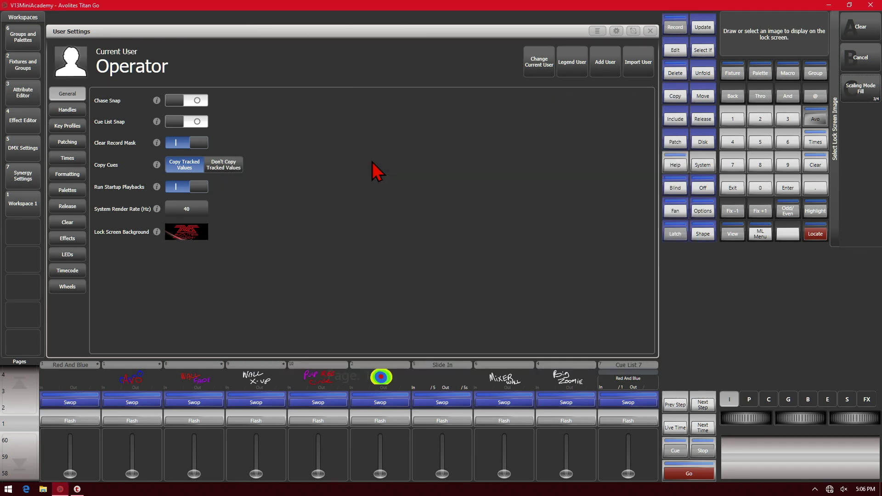
pyautogui.click(741, 189)
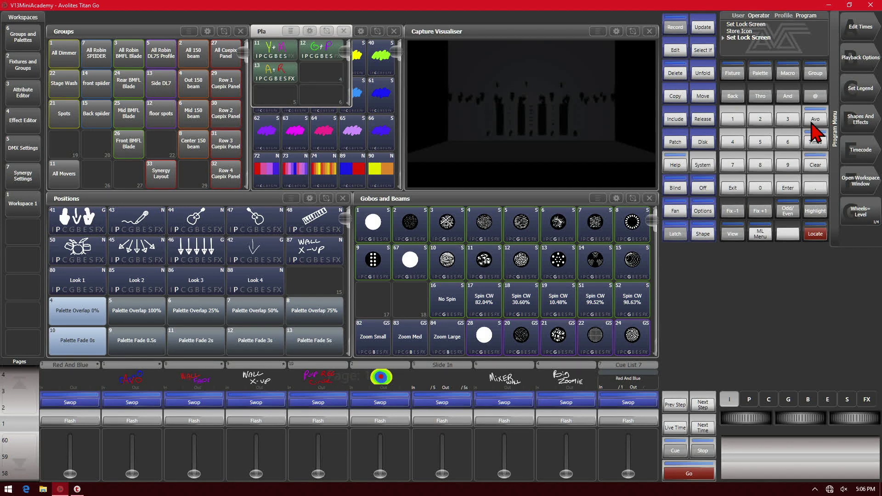
pyautogui.click(813, 122)
pyautogui.click(864, 29)
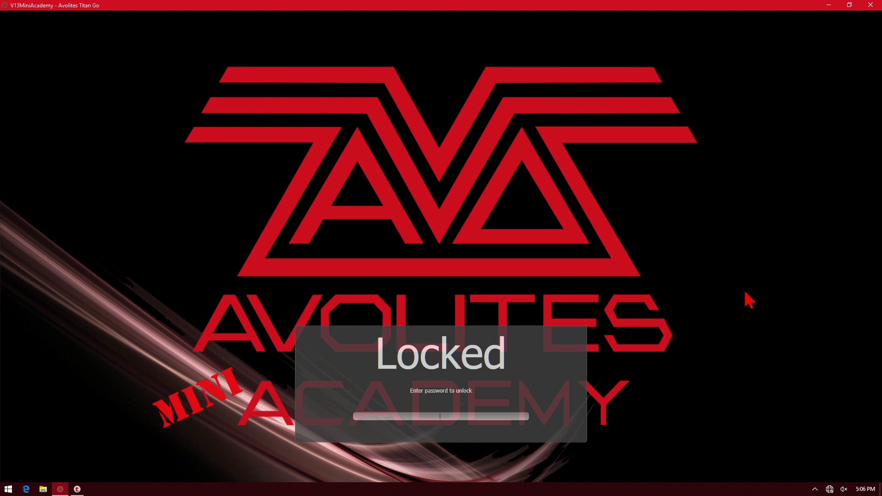
pyautogui.press('Return')
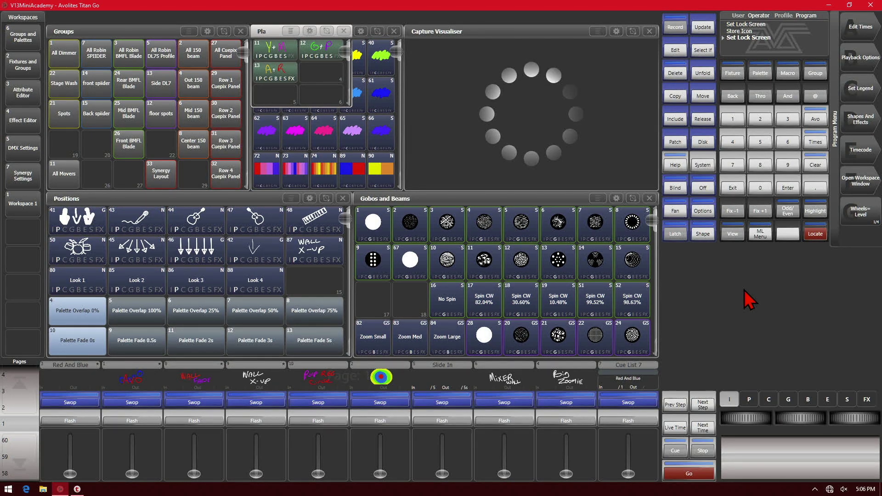